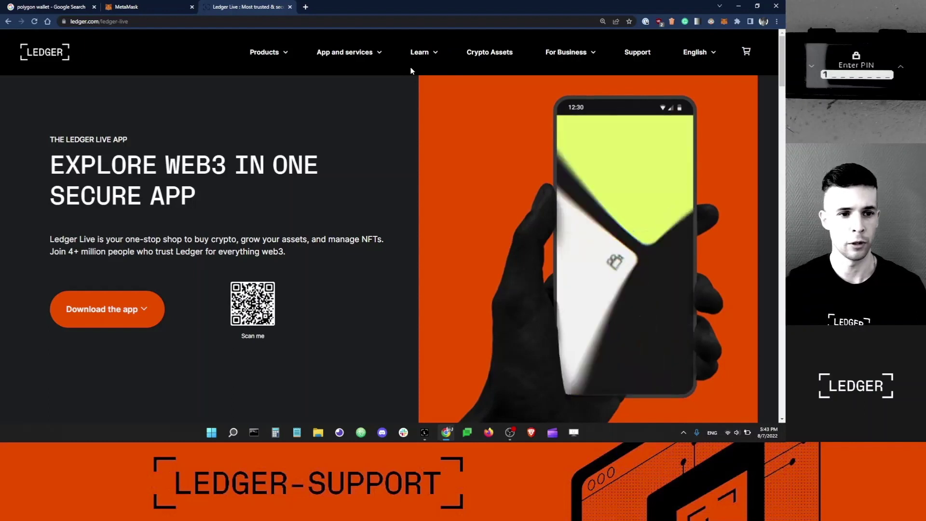
Step: Reveal the Windows, Mac and Linux download options on ledger.com's Ledger Live page
click(121, 22)
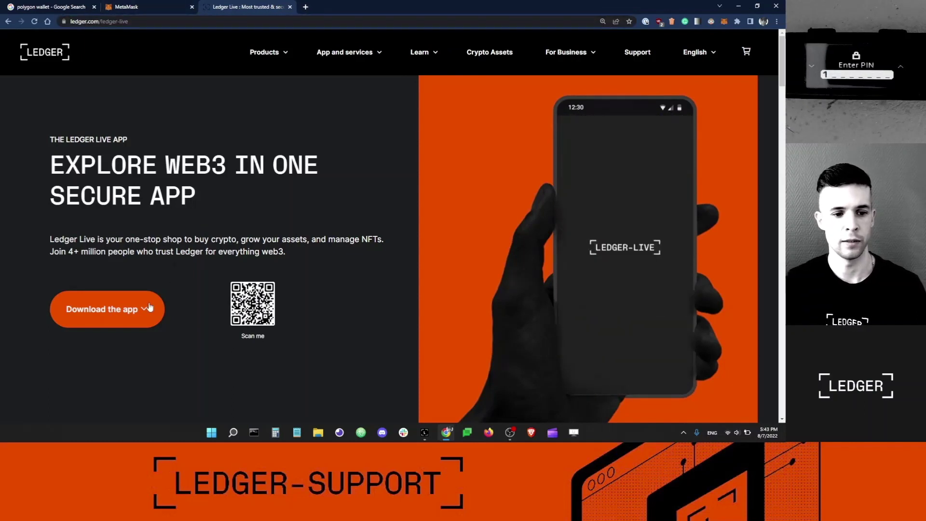
click(152, 320)
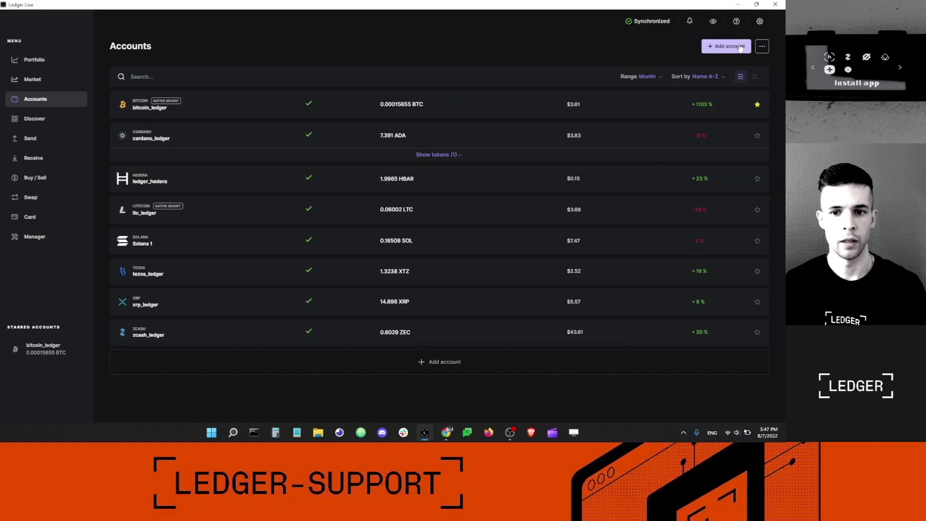
Step: Add the existing Ethereum 1 account holding 0.013033 ETH to Ledger Live via the 'eth' asset search
click(738, 48)
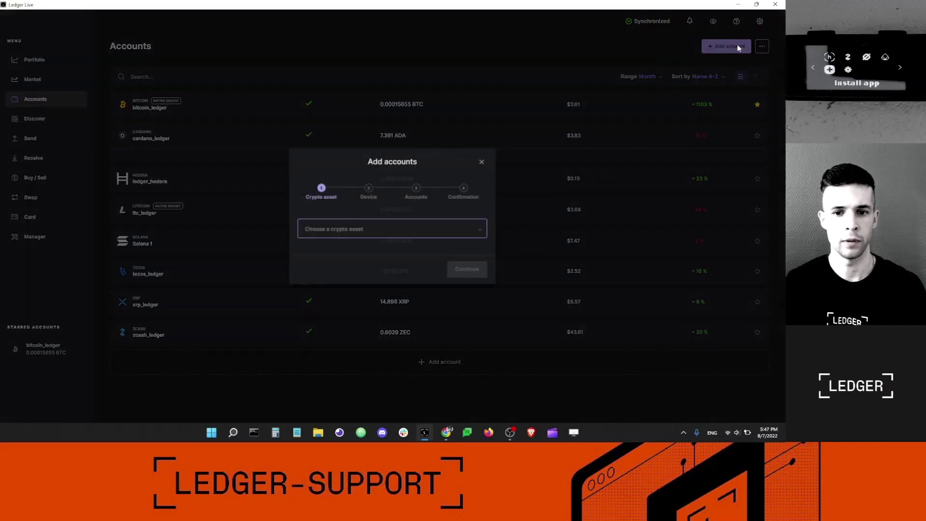
click(463, 227)
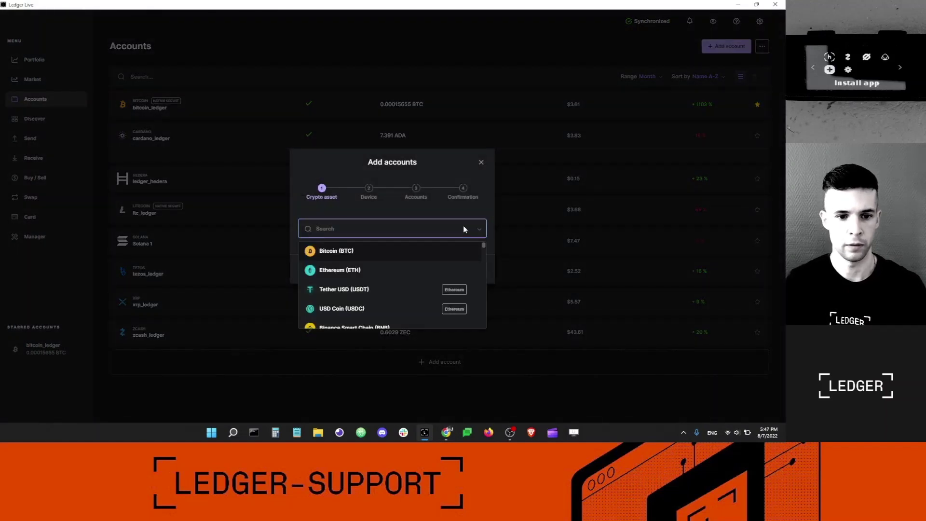
text(eth)
click(367, 250)
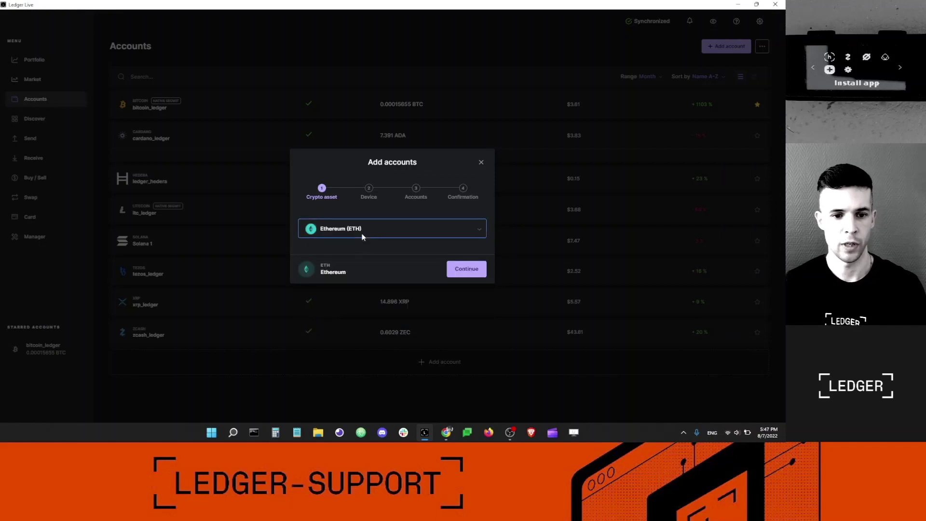
click(470, 268)
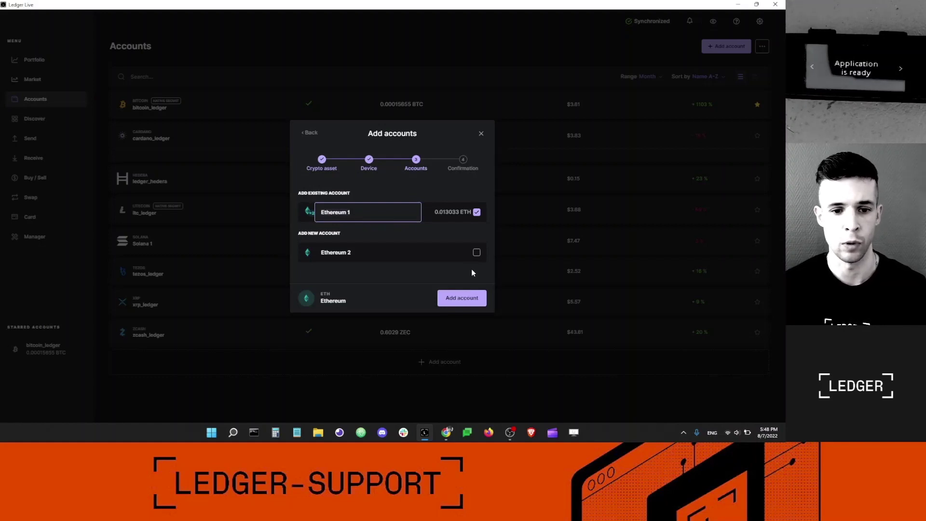
click(472, 298)
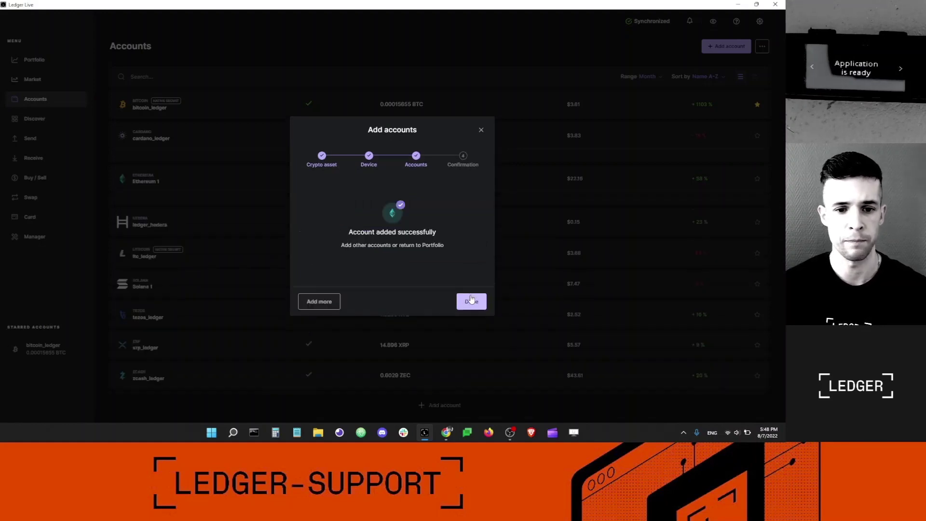
click(471, 300)
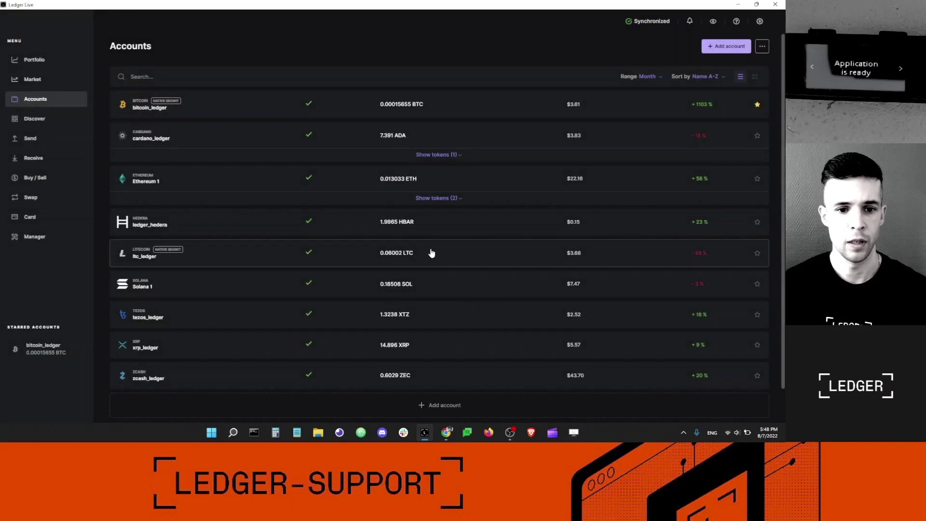
Step: Show Ethereum 1's two tokens, including LIDO Staked ETH and 9.817 MATIC, then close Ledger Live
click(438, 199)
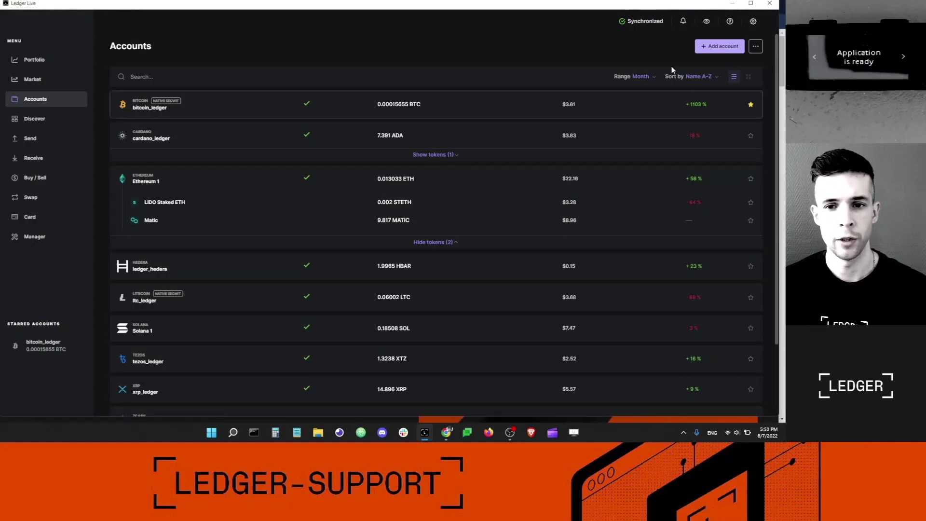
click(751, 4)
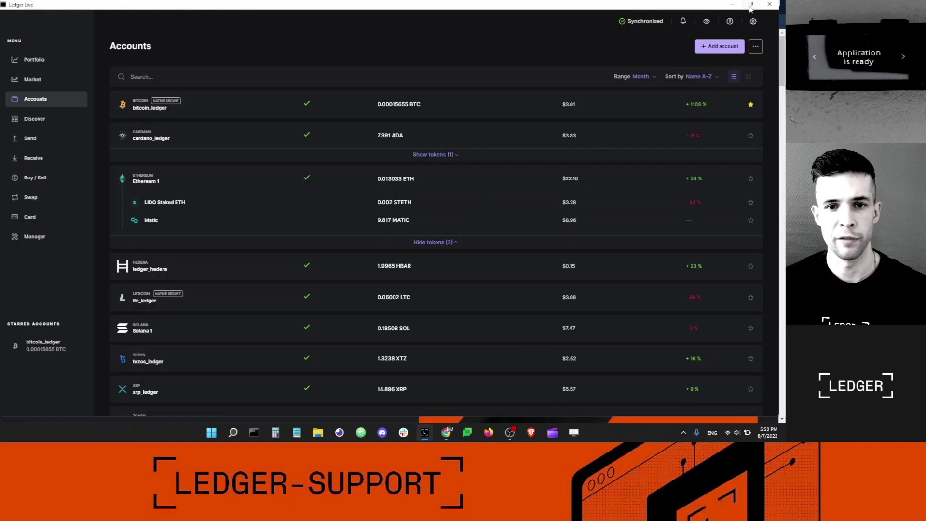
click(776, 4)
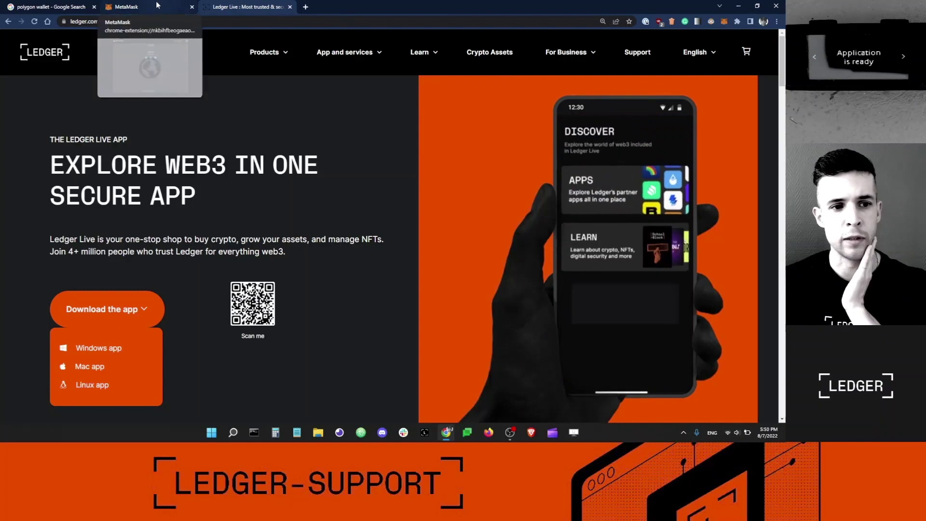
Step: From the MetaMask account menu, go to Connect Hardware Wallet
click(156, 3)
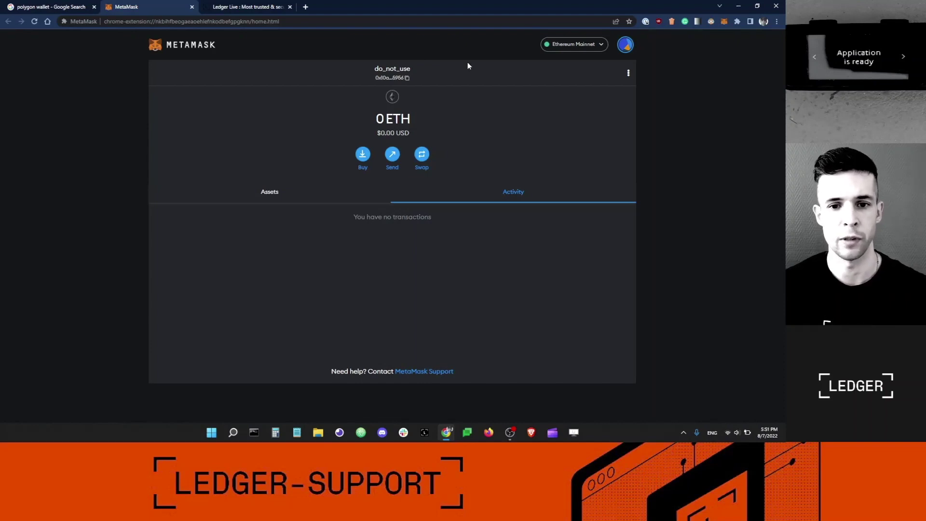
click(626, 45)
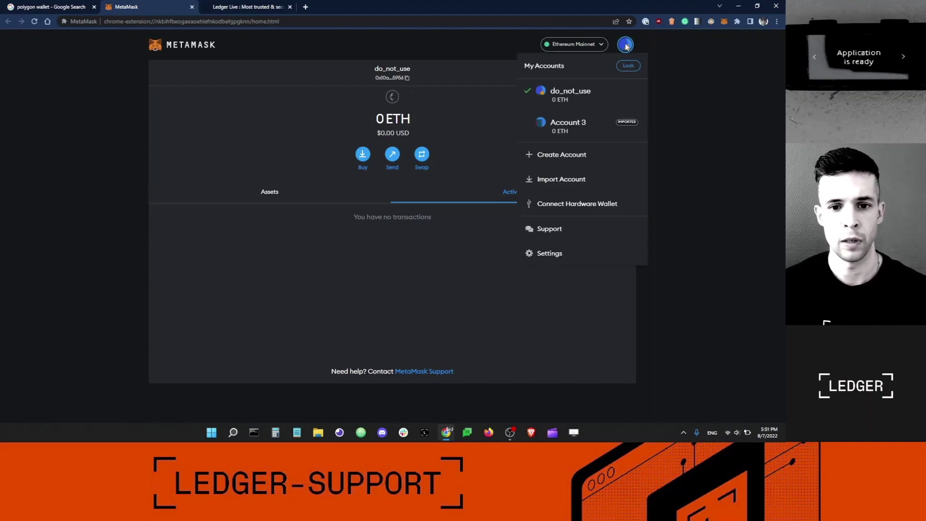
click(583, 204)
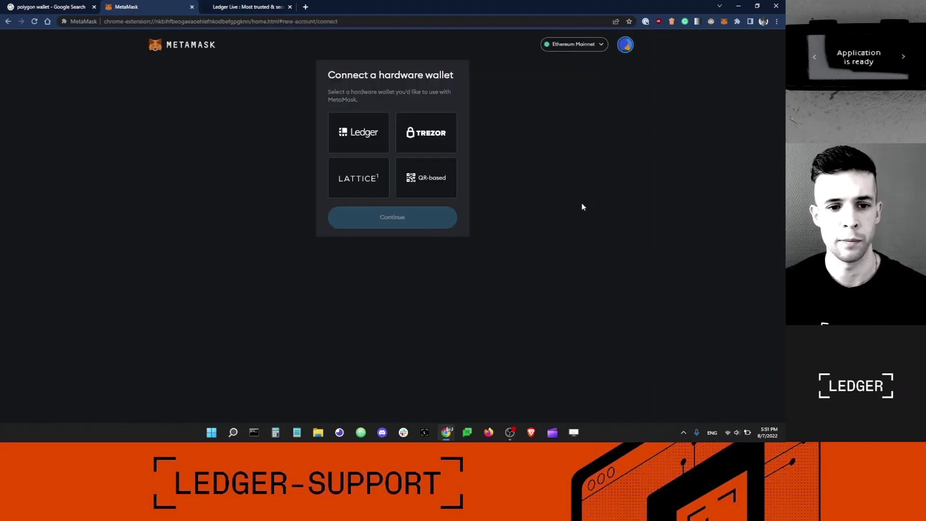
Step: Connect the paired Ledger Nano S Plus and unlock its first account holding 0.013033 ETH
click(356, 131)
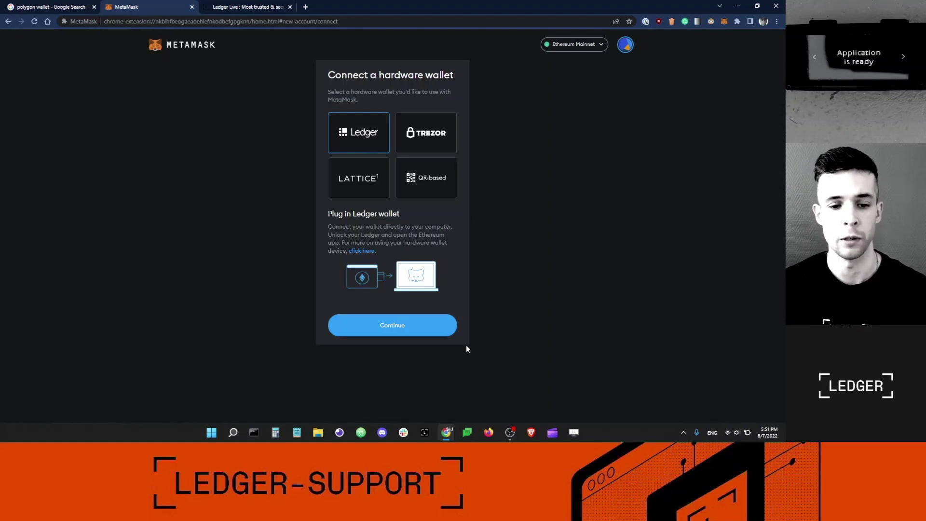
click(411, 328)
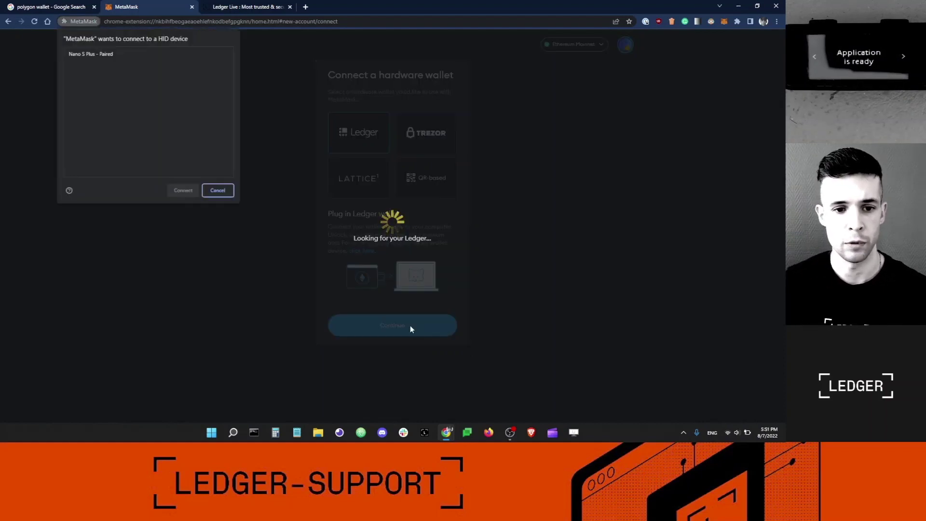
click(85, 56)
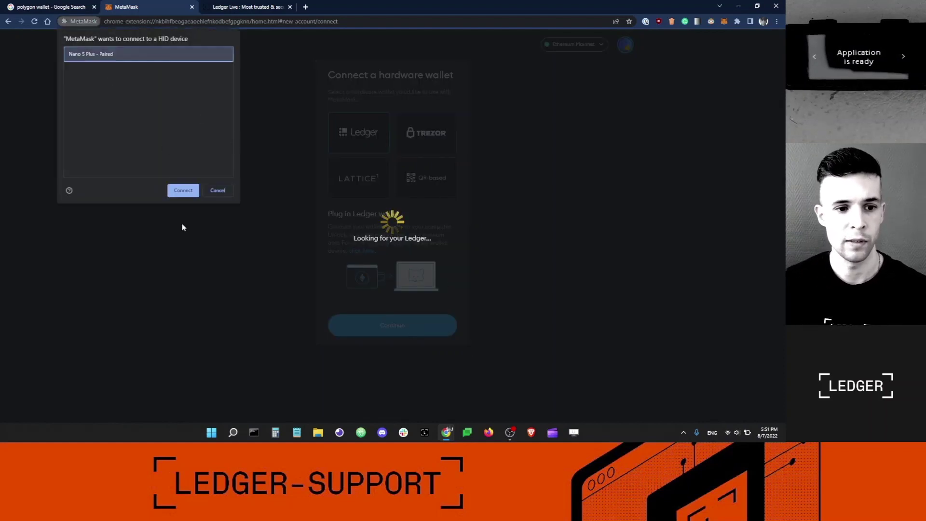
click(183, 190)
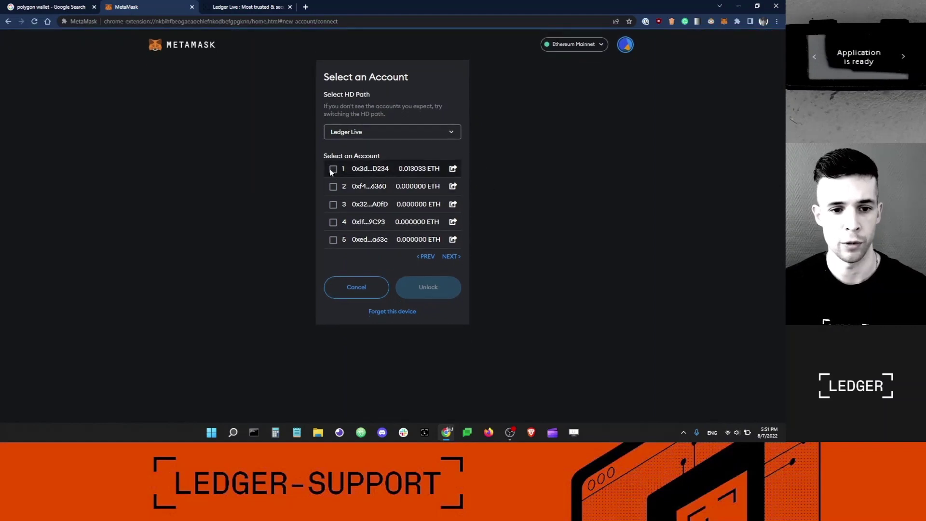
click(332, 170)
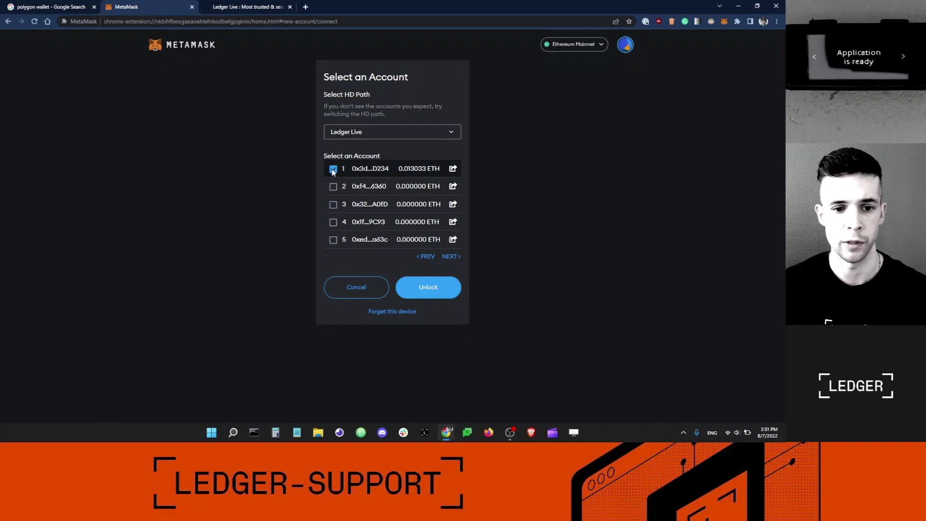
click(434, 290)
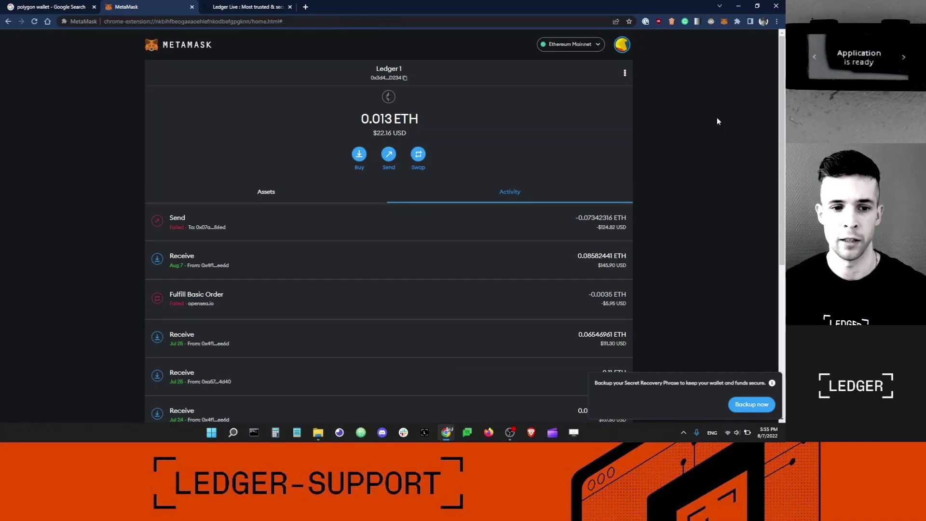
Step: View Ledger 1's assets (0.013 ETH, 9.81746 MATIC), then switch to the Google tab
click(269, 196)
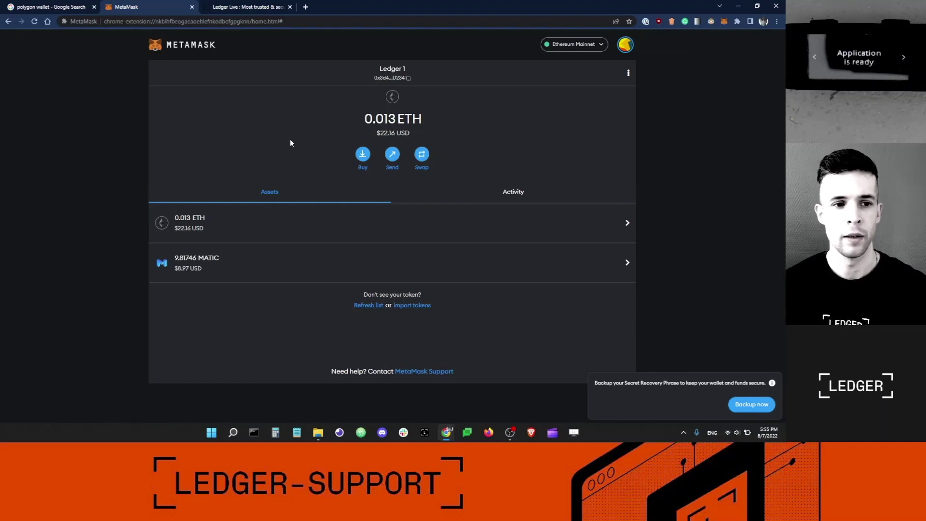
key(ctrl+1)
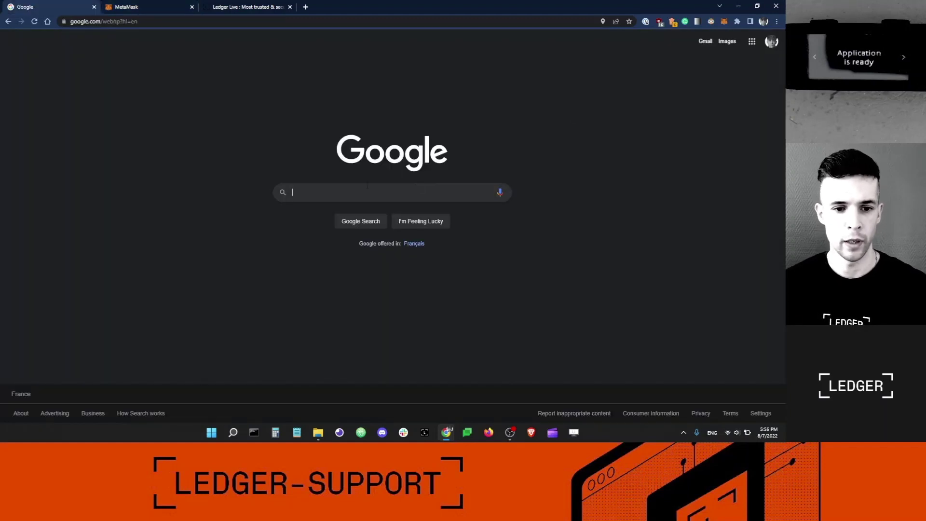
Step: Search Google for 'polygon wallet' and open the Polygon Web Wallet v2 result
text(polygoin)
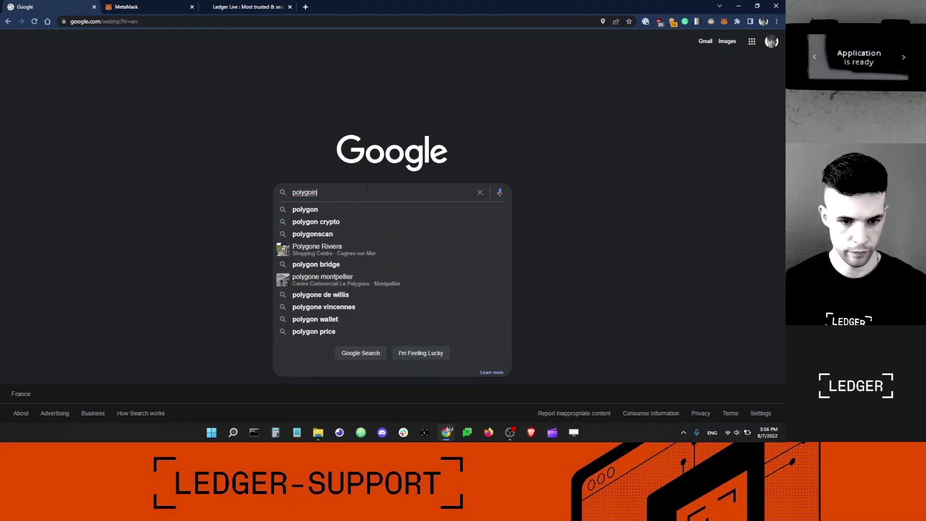
text( wallet)
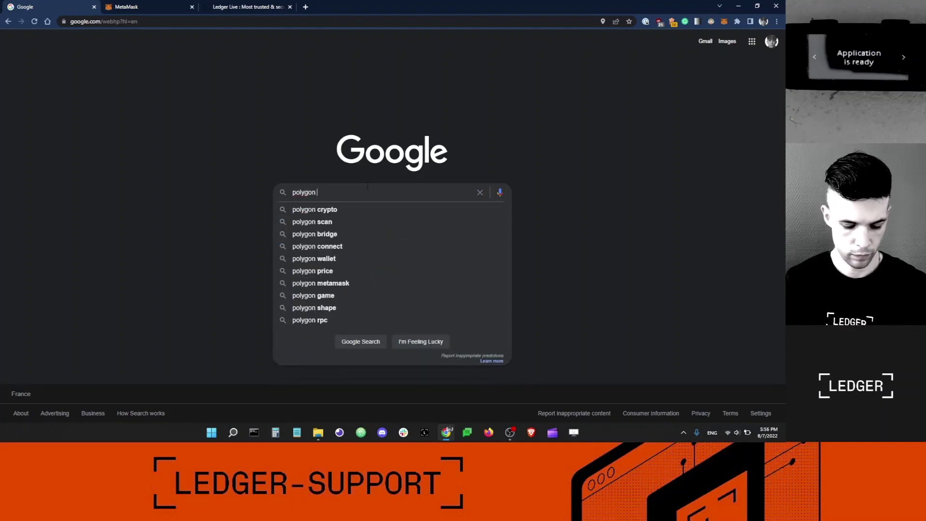
key(Return)
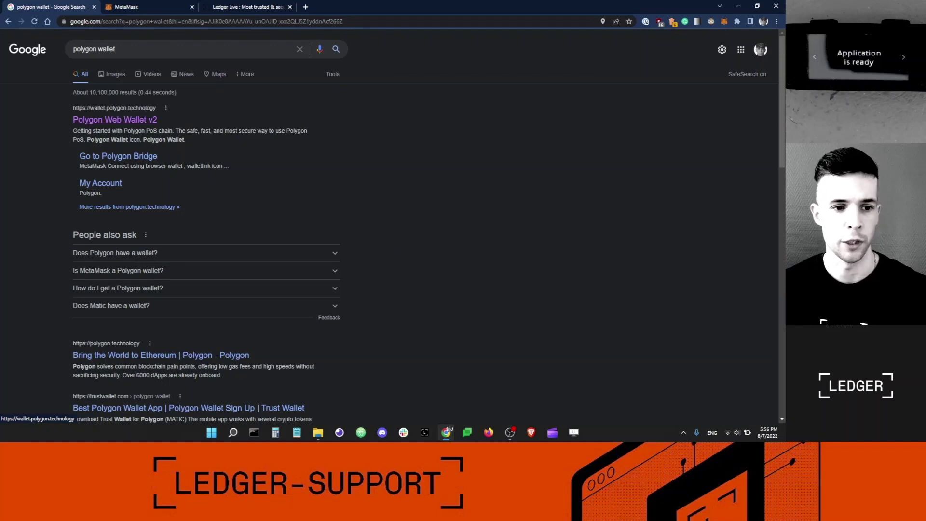
click(117, 120)
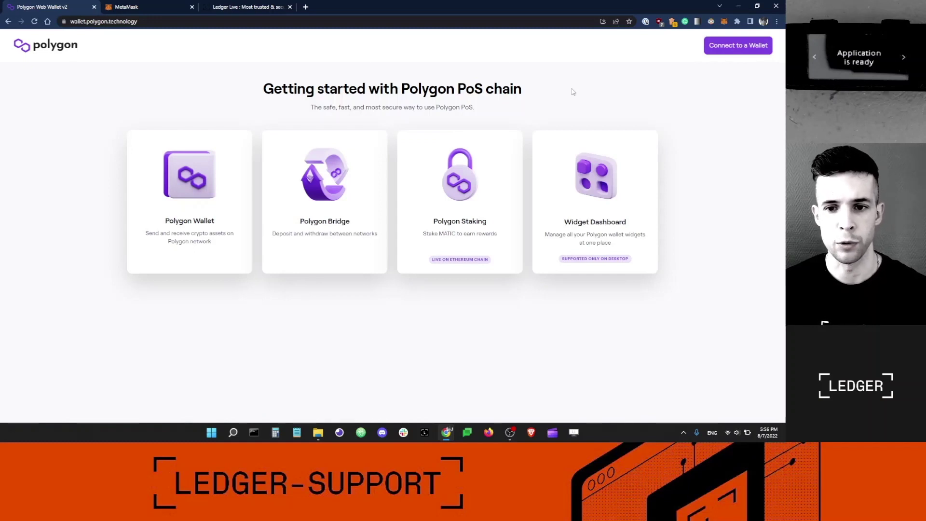
Step: Connect Polygon Wallet to MetaMask using the Ledger 1 account
click(742, 52)
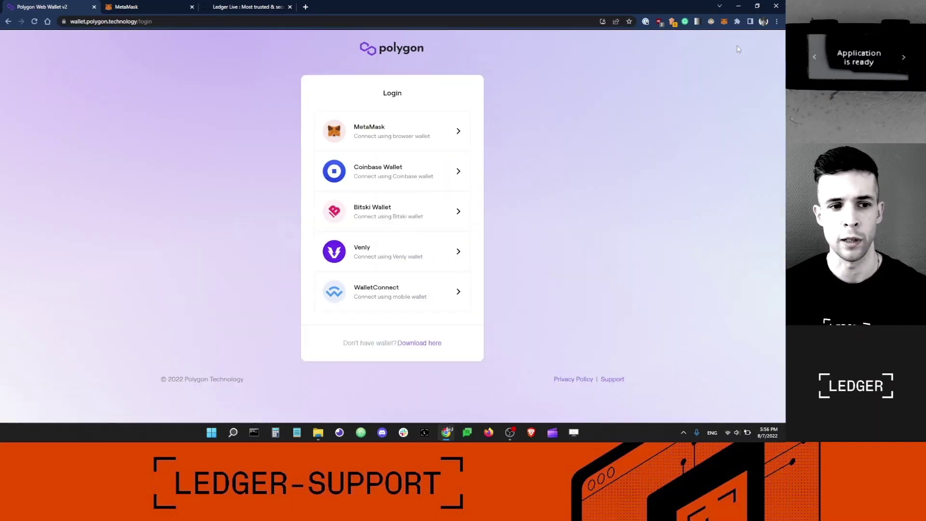
click(388, 133)
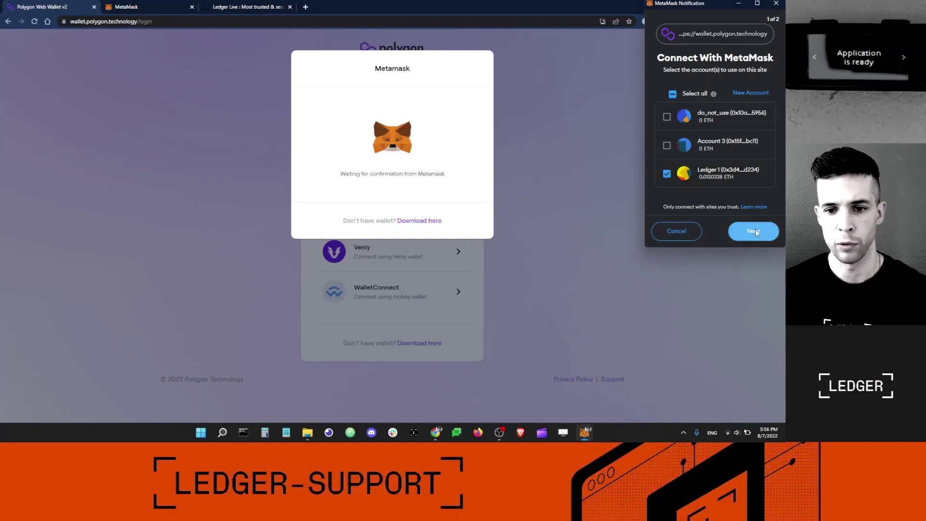
click(755, 231)
click(755, 230)
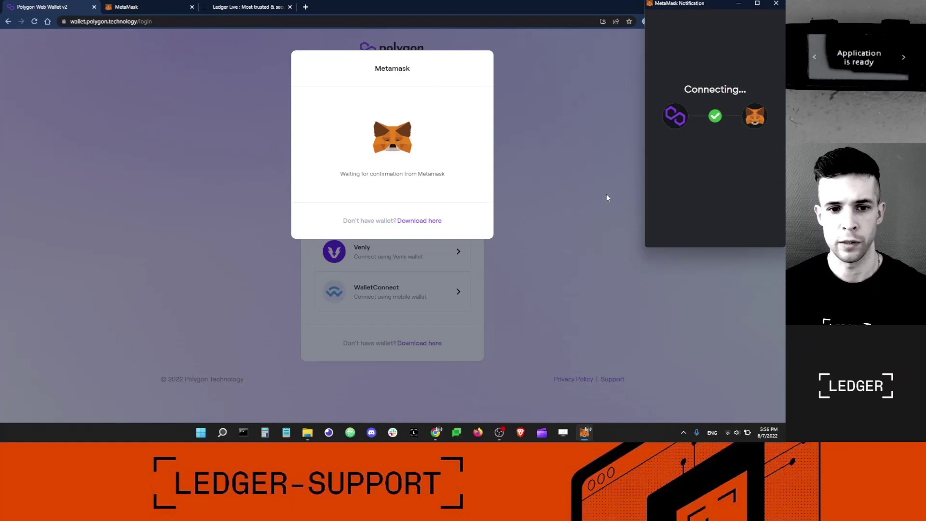
Step: Sign the MetaMask login request, then open the Polygon Staking card
click(746, 225)
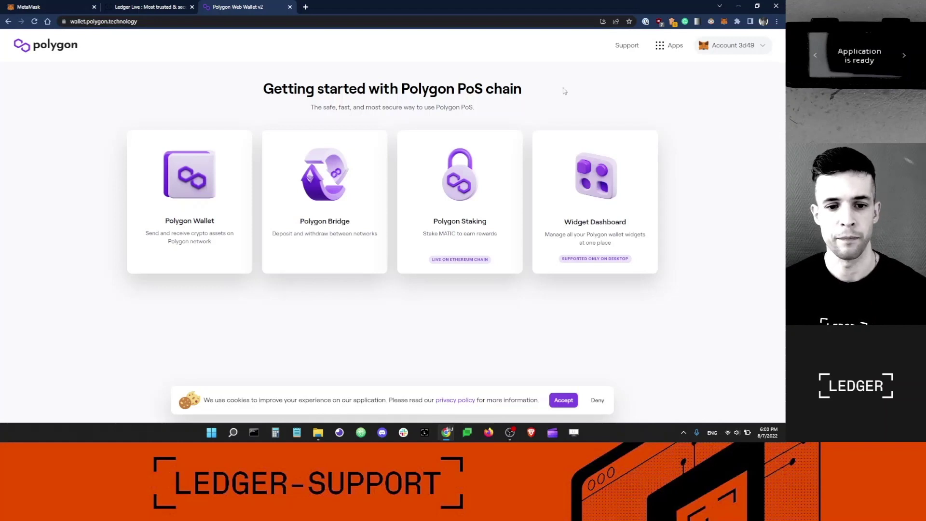
click(462, 200)
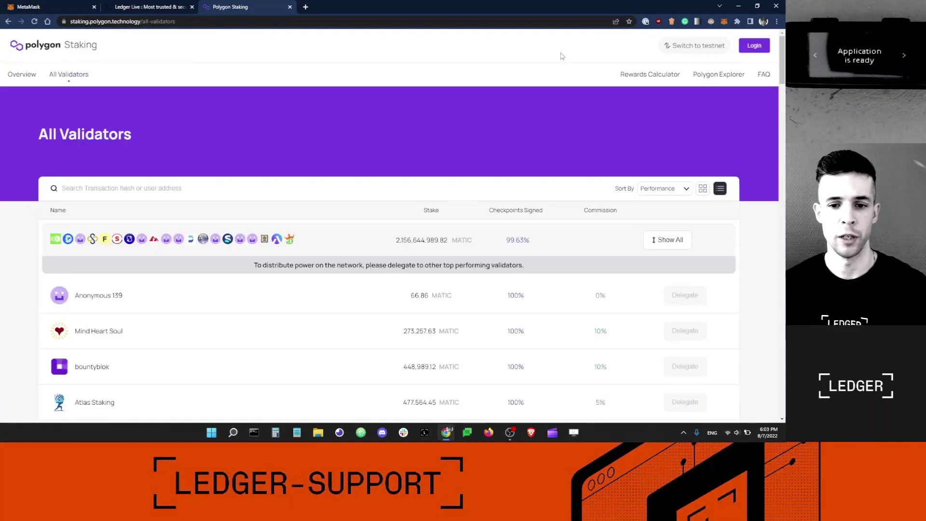
scroll(530, 182, down, 9)
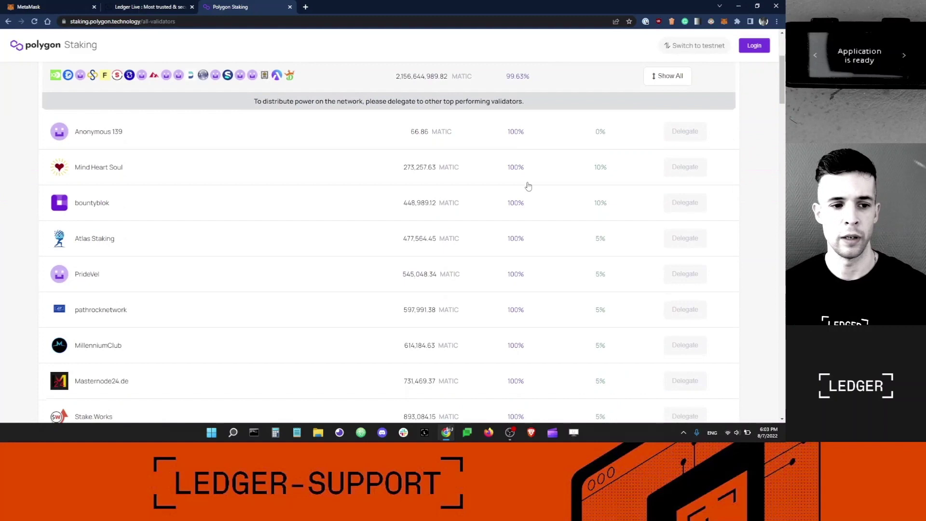
scroll(529, 186, up, 9)
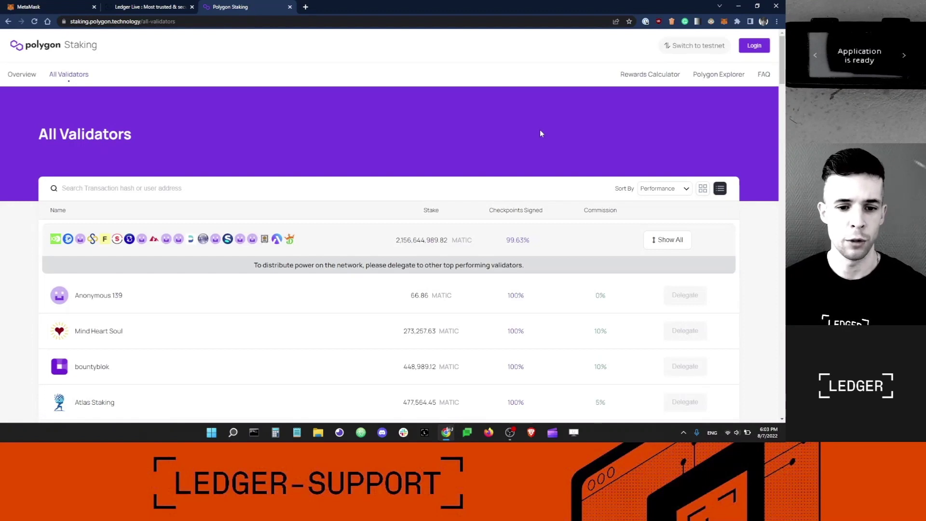
drag(584, 213, 616, 211)
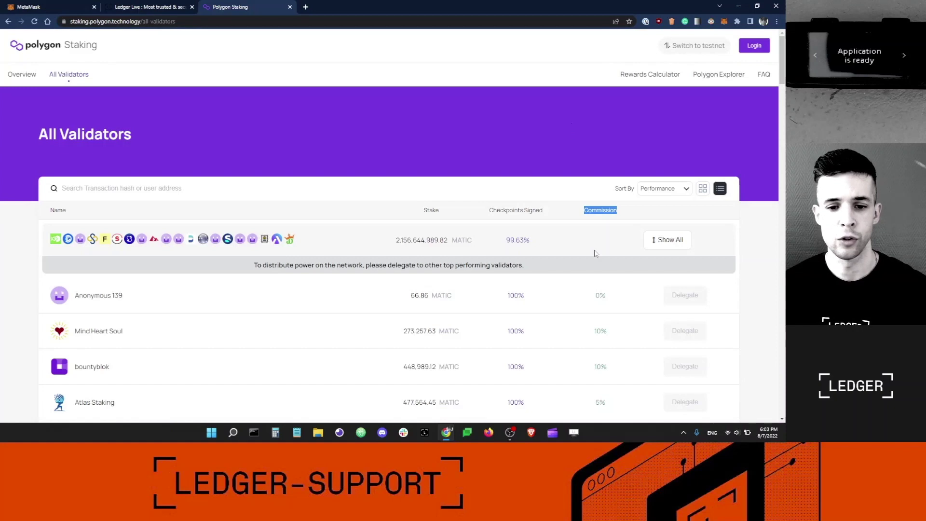
scroll(594, 252, down, 3)
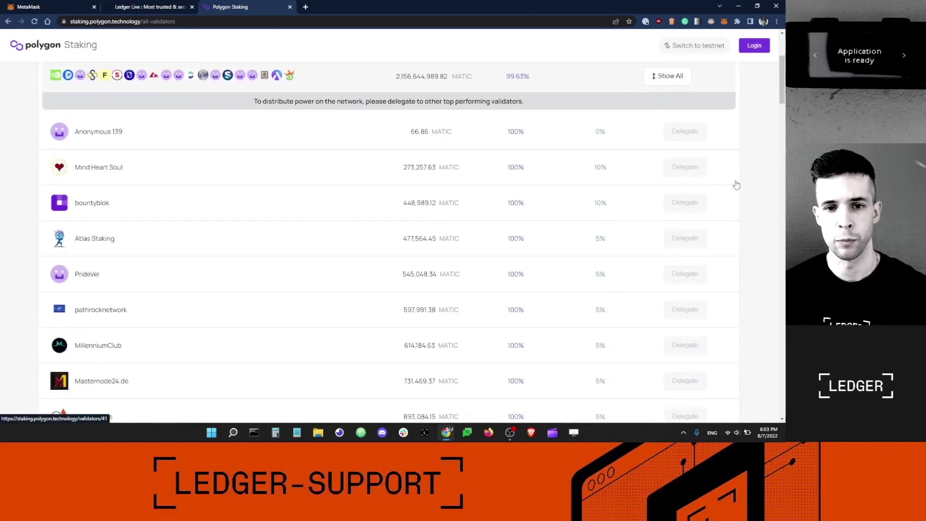
scroll(736, 185, up, 3)
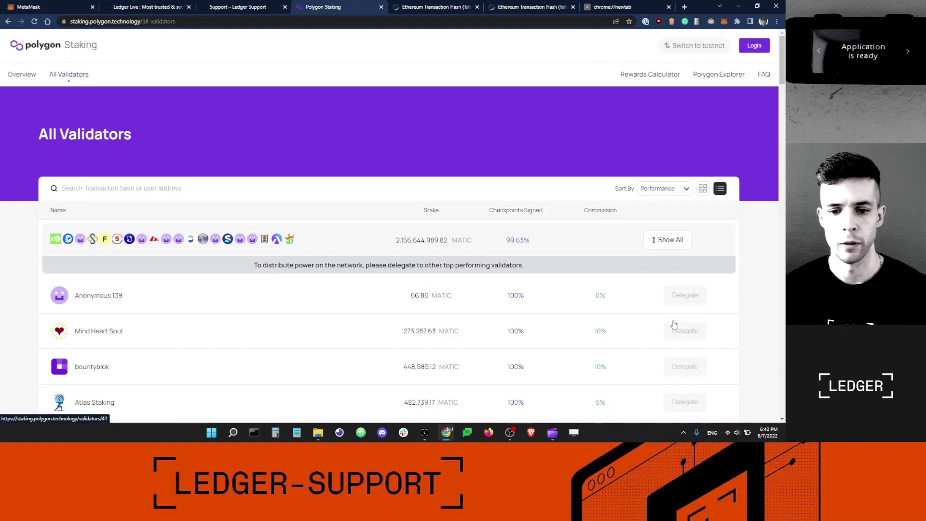
Step: Log in to Polygon Staking with MetaMask and review the All Validators list
scroll(695, 328, down, 2)
scroll(699, 241, up, 3)
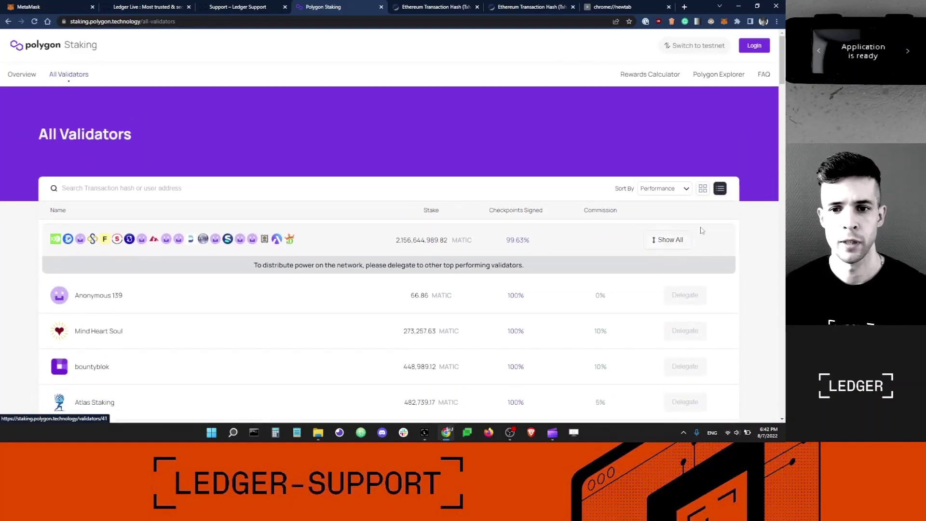
click(755, 45)
click(329, 297)
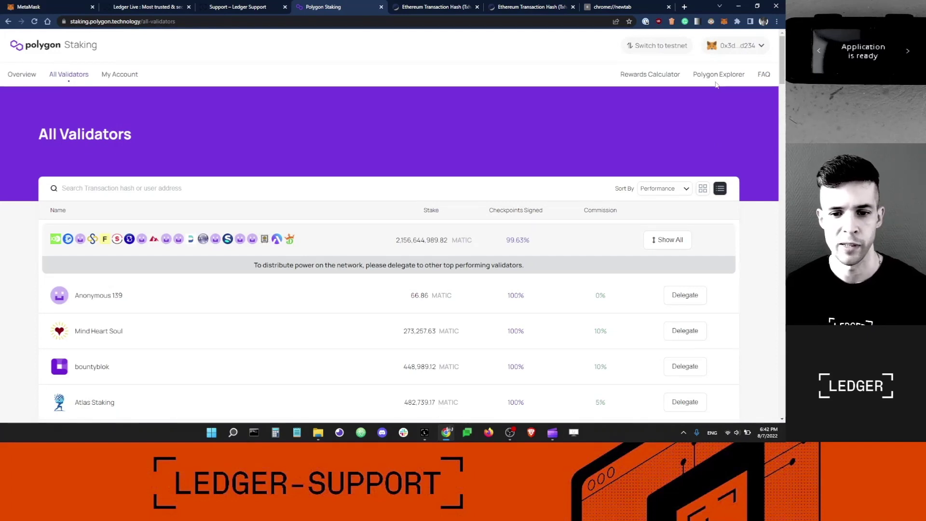
scroll(691, 112, down, 3)
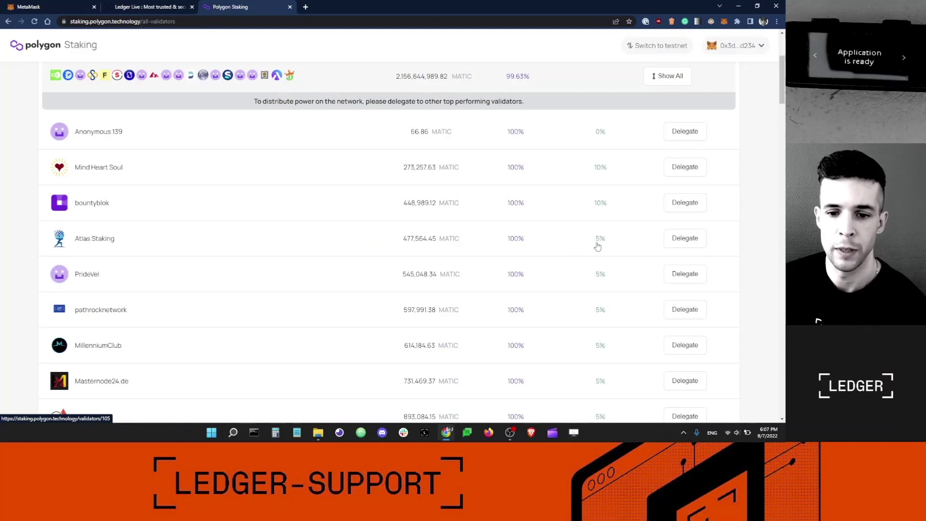
Step: Start a 4 MATIC delegation to Atlas Staking and review MetaMask's MATIC access request
click(687, 240)
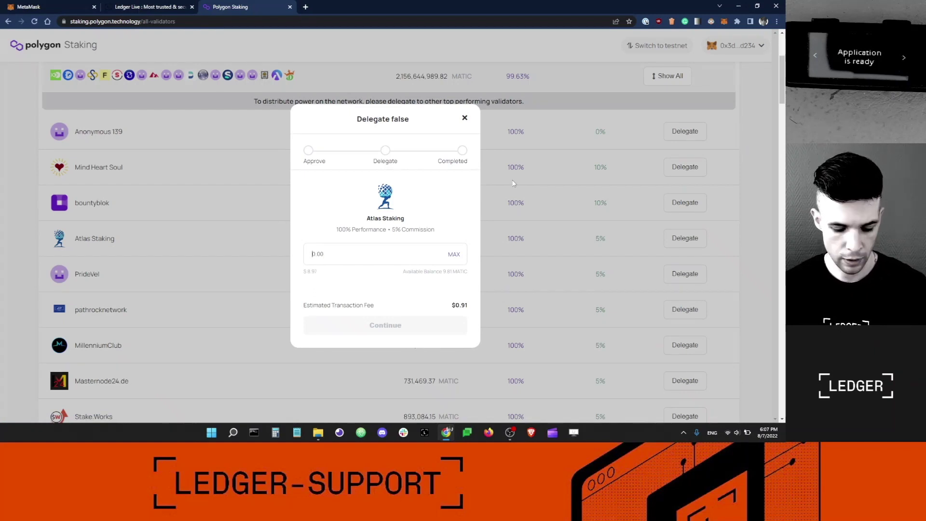
text(4)
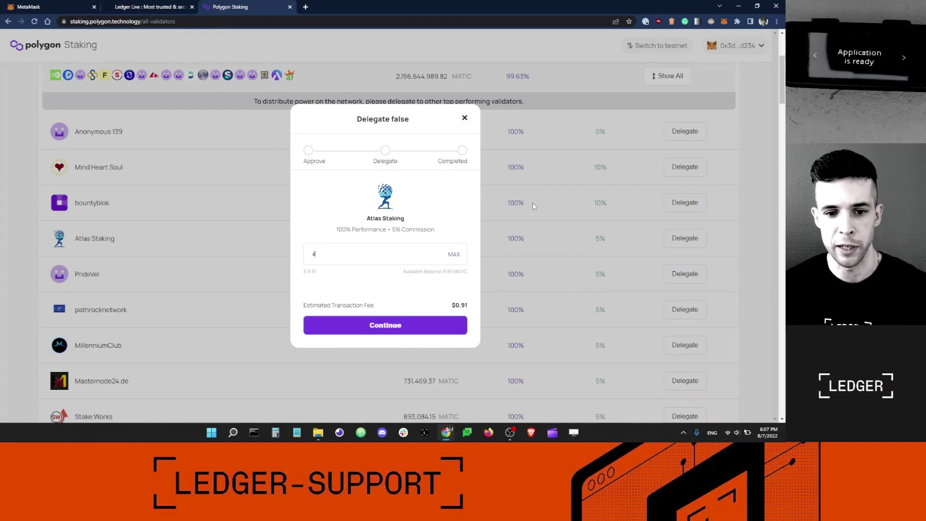
click(395, 326)
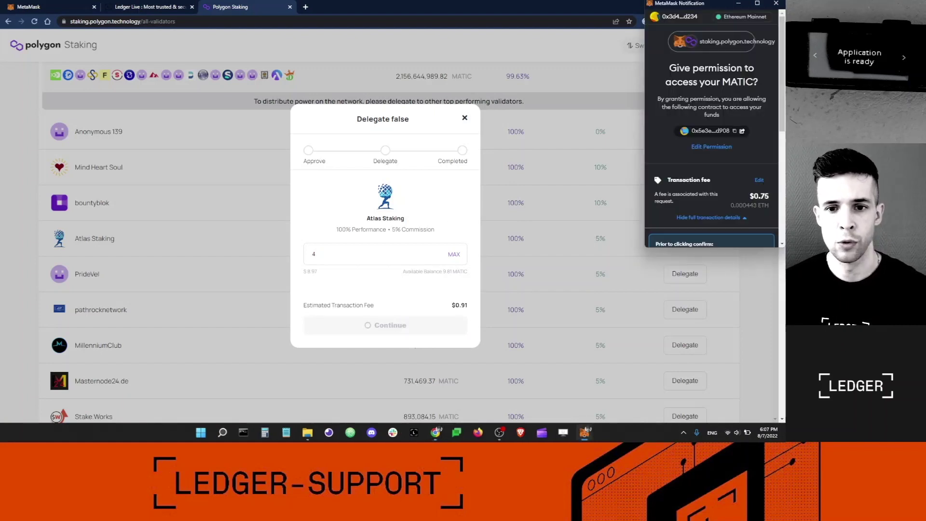
drag(759, 83, 661, 72)
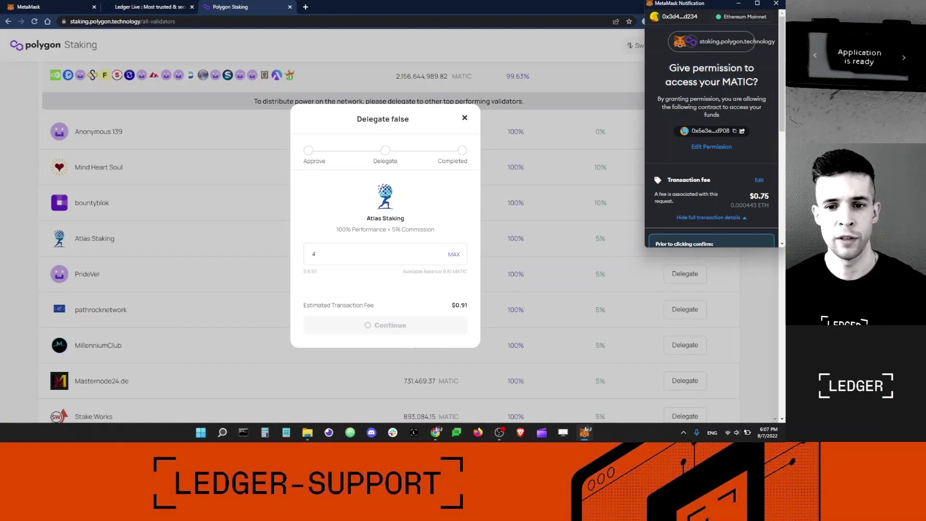
scroll(737, 117, down, 3)
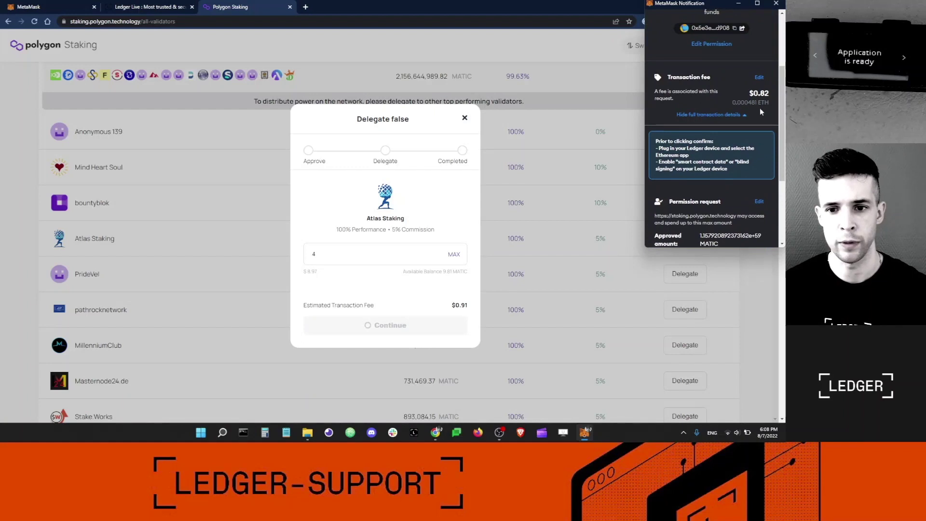
scroll(727, 126, down, 4)
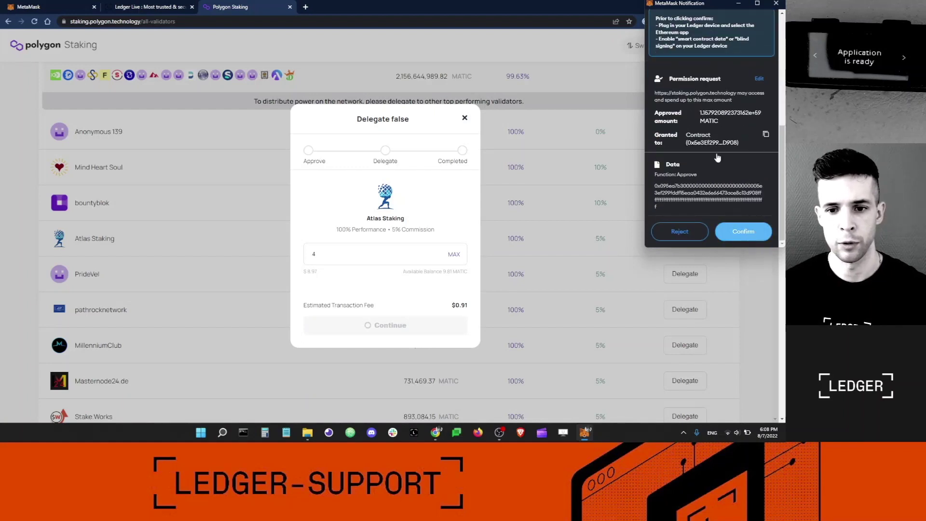
Step: Confirm the MATIC spending approval in MetaMask and on the Ledger to reach the Delegate step
click(743, 231)
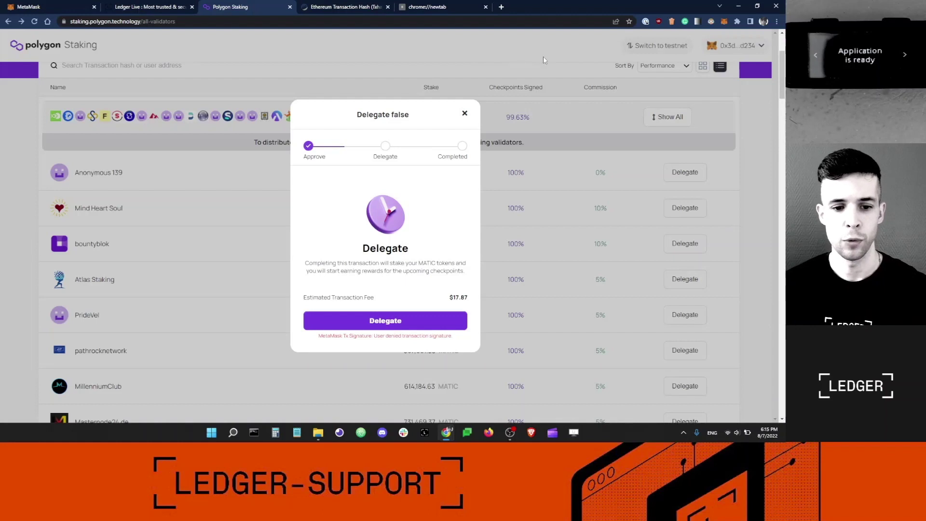
Step: Submit the 4 MATIC delegation transaction and confirm it in MetaMask
click(405, 319)
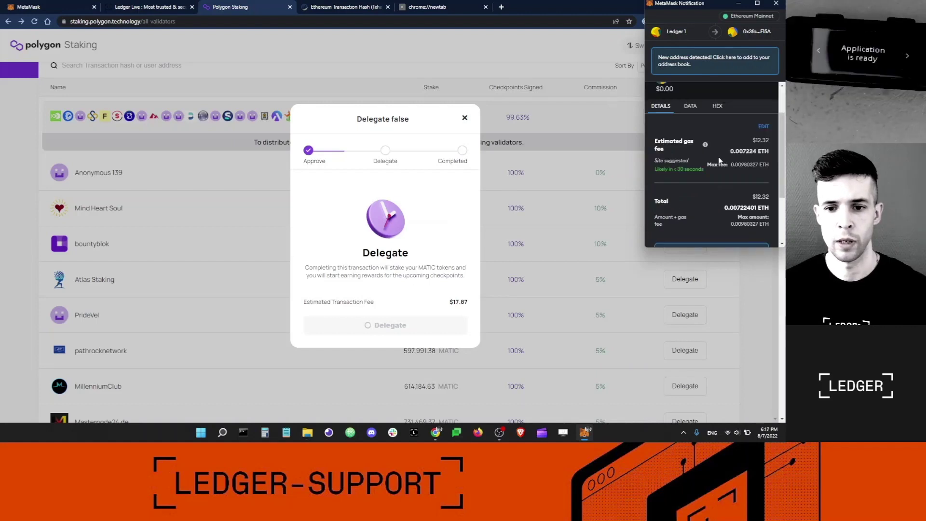
scroll(719, 160, down, 3)
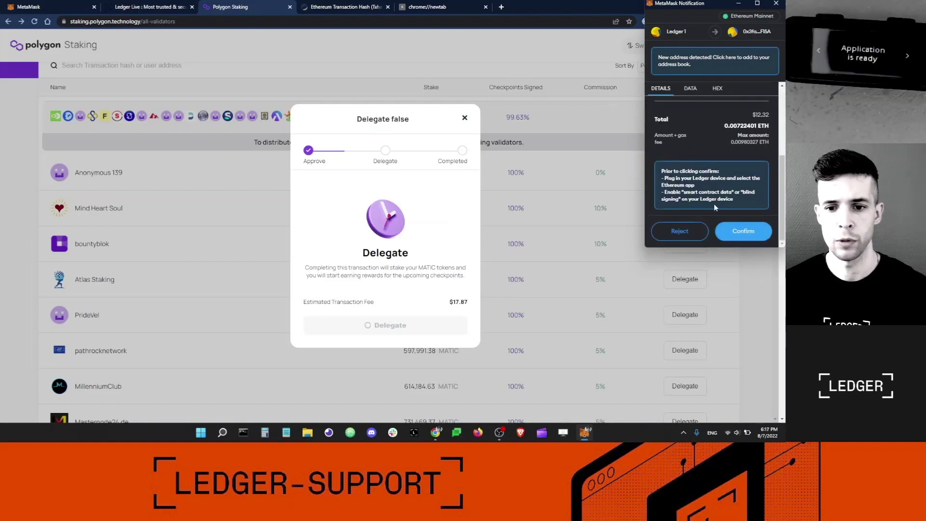
click(748, 233)
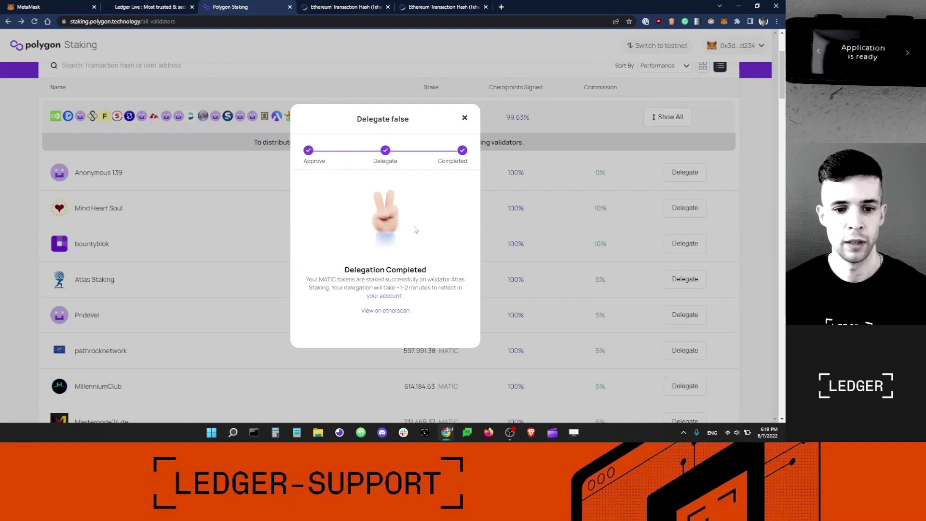
Step: Dismiss the Delegation Completed notice to see the 4 MATIC stake, then check accounts in Ledger Live
click(393, 296)
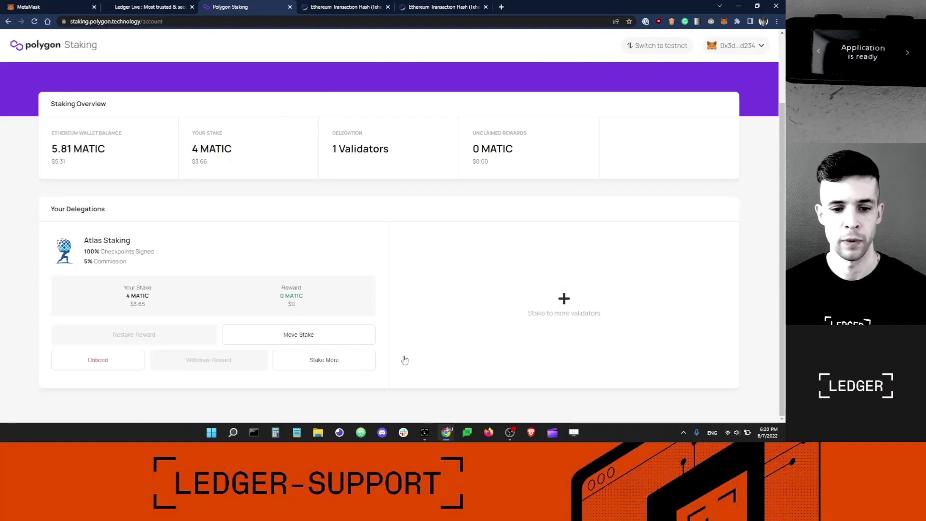
click(425, 432)
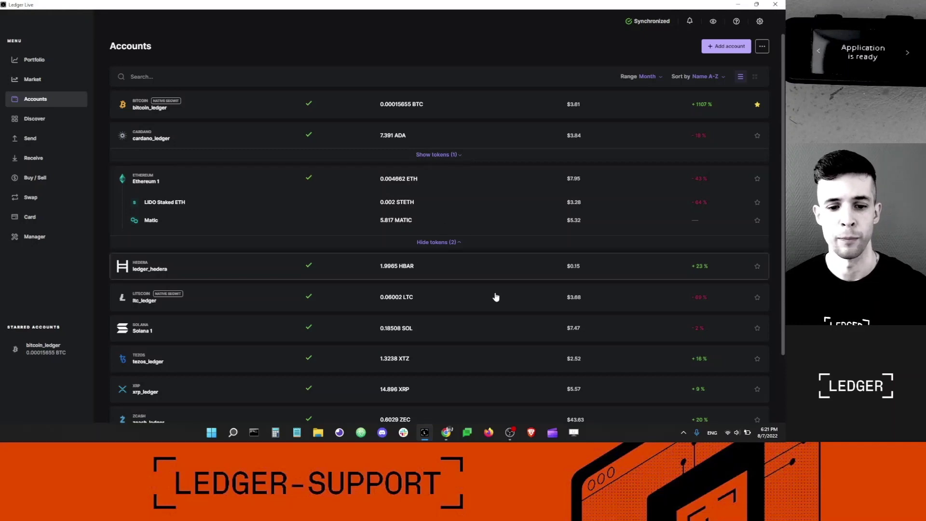
key(alt+Tab)
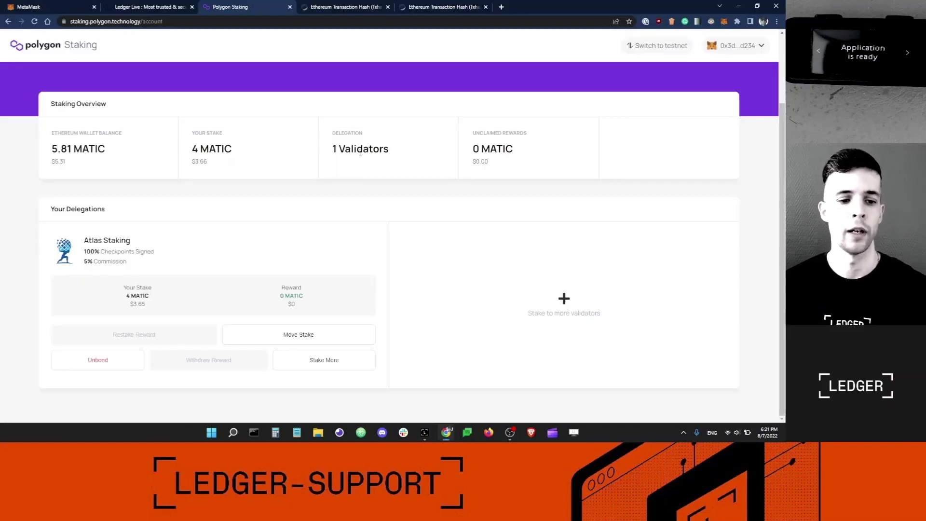
Step: Enter 5 MATIC to stake more with Atlas Staking, then close without staking
click(333, 359)
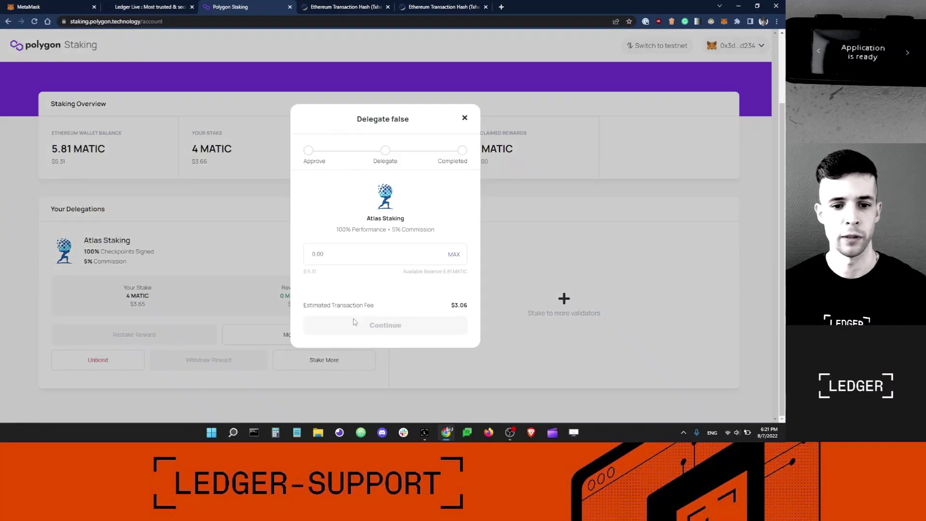
click(355, 256)
text(5)
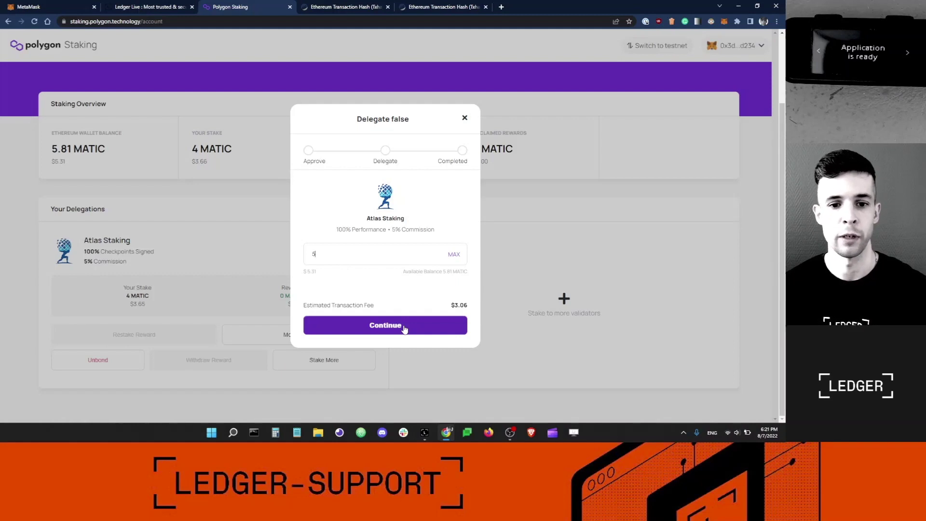
click(465, 118)
Step: Open the Unbond confirmation for the 4 MATIC Atlas Staking stake
drag(192, 150, 250, 149)
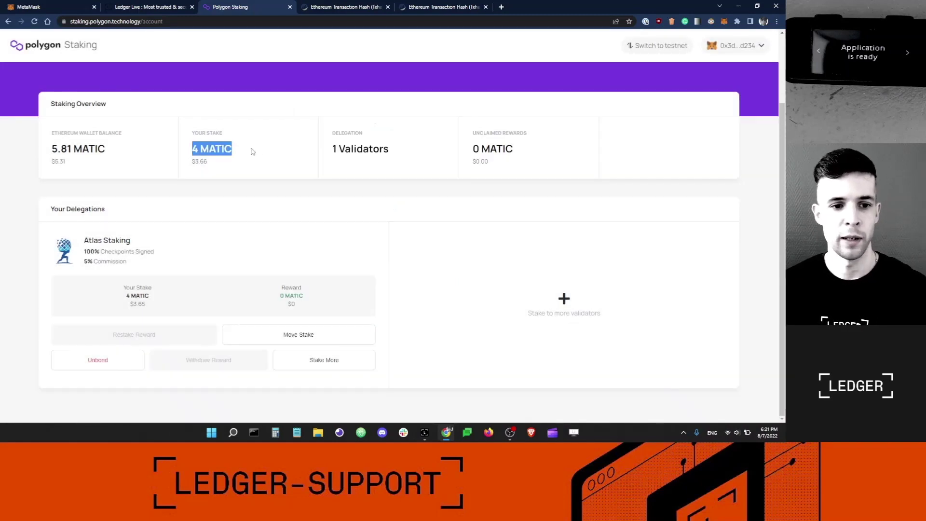
click(274, 163)
click(100, 363)
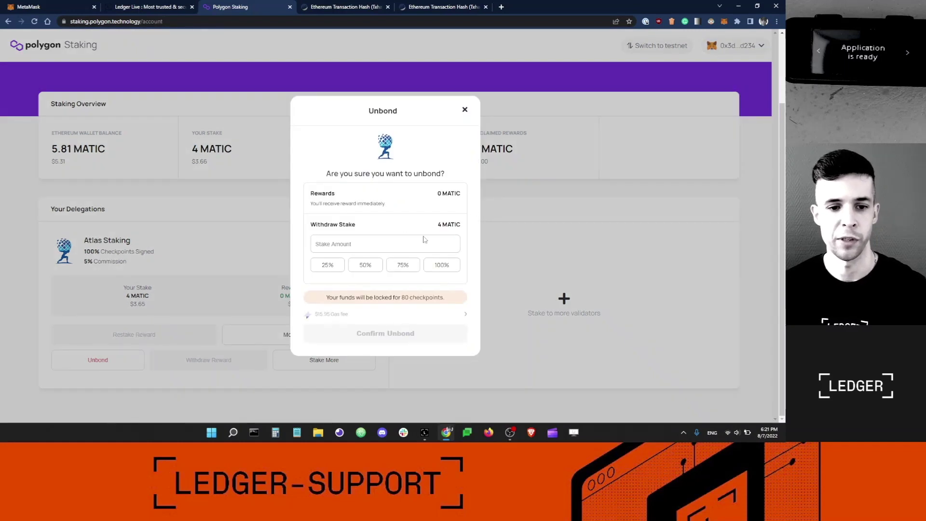
Step: Set the unbond amount to 100% of the 4 MATIC stake
click(441, 267)
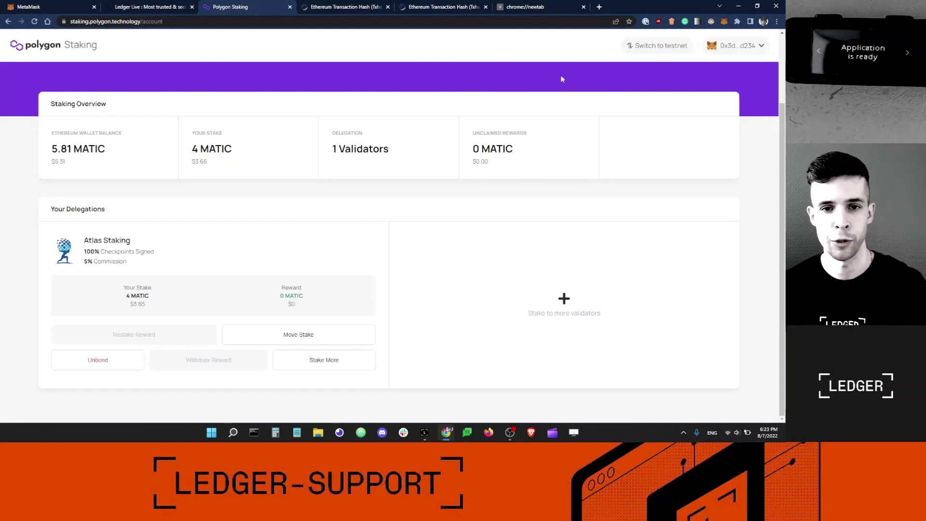
Step: Go to Ledger's support site from the ledger.com tab and open the live help chat
key(ctrl+shift+Tab)
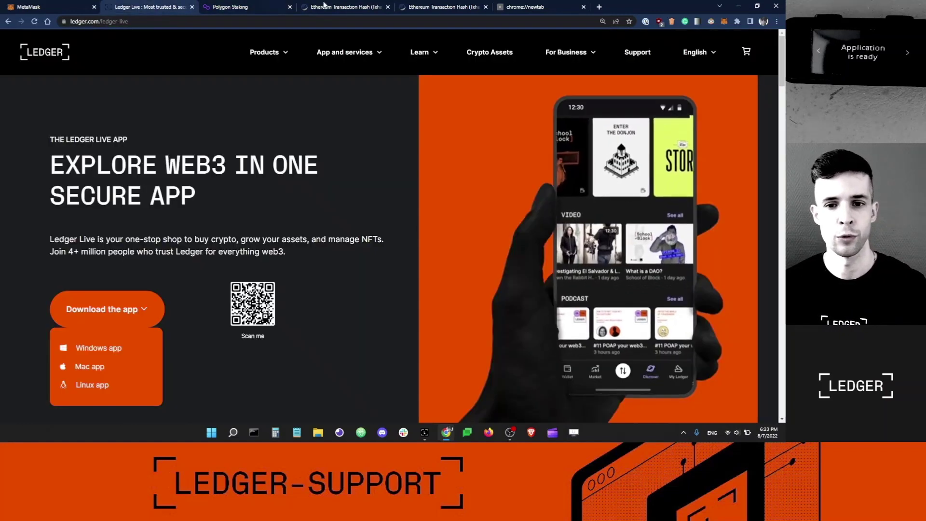
click(638, 53)
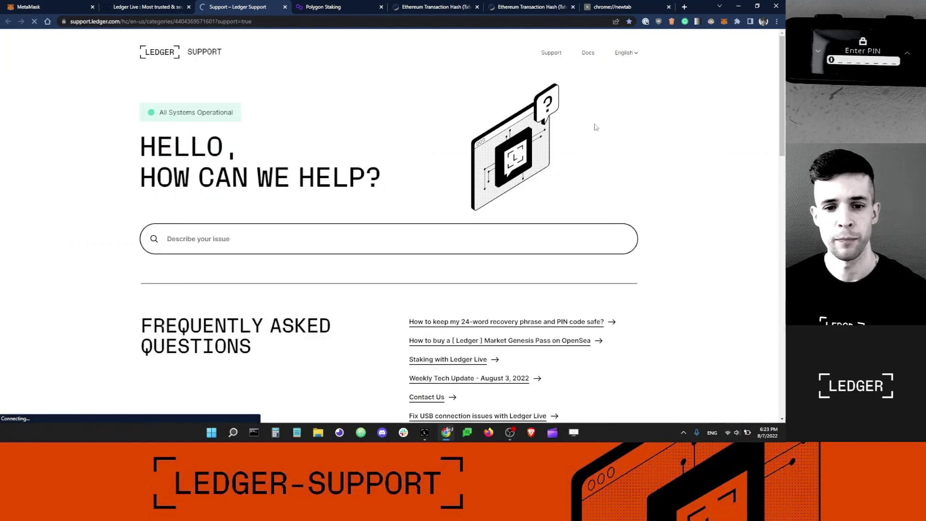
scroll(617, 129, down, 4)
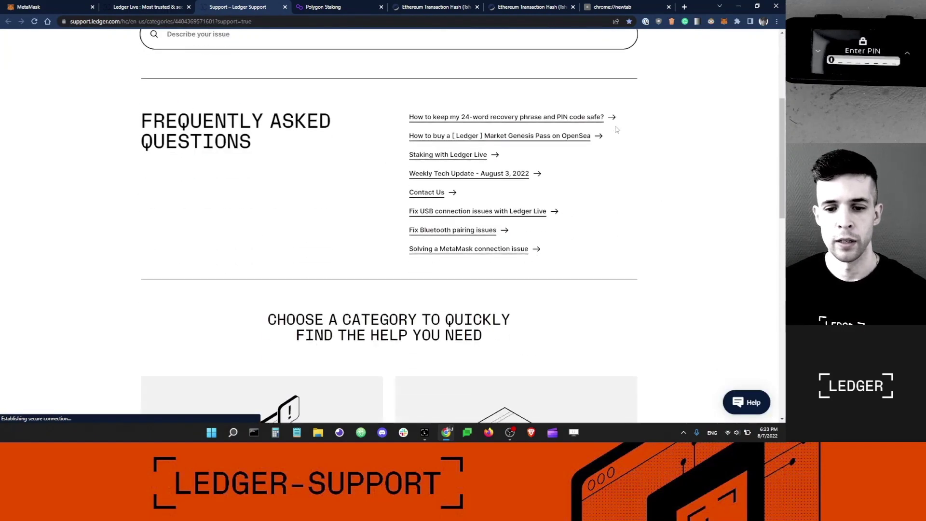
click(747, 408)
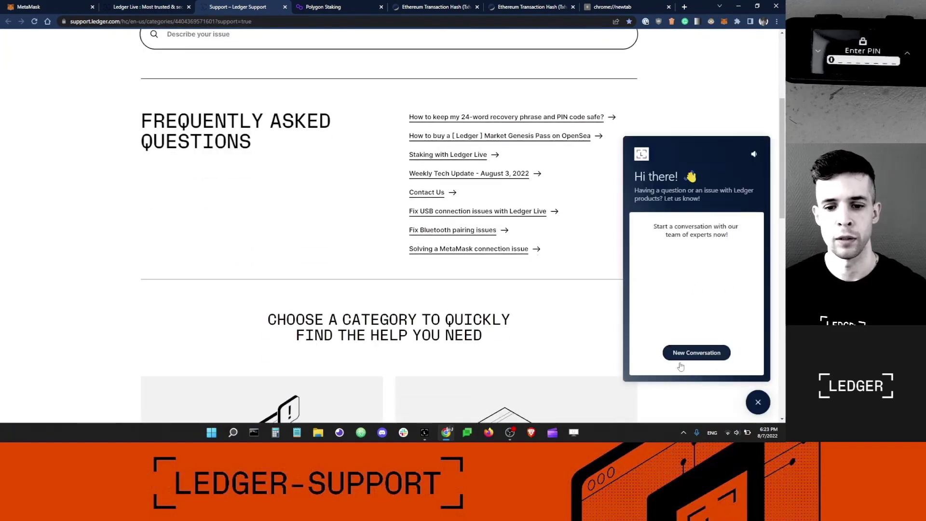